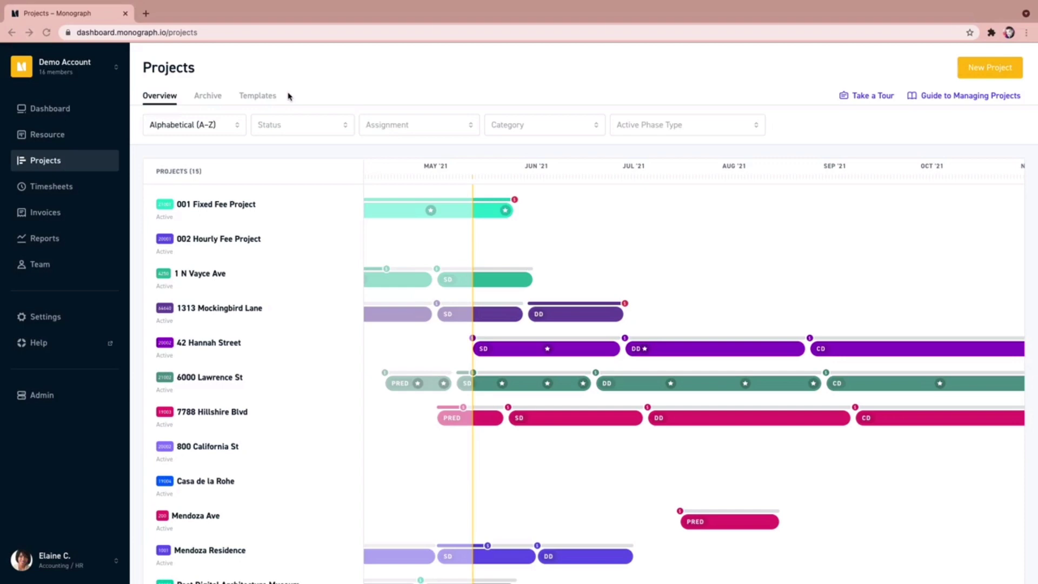
Step: Switch the Projects page to the Templates view, which currently lists no templates
{"action": "left_click", "coordinate": [253, 99]}
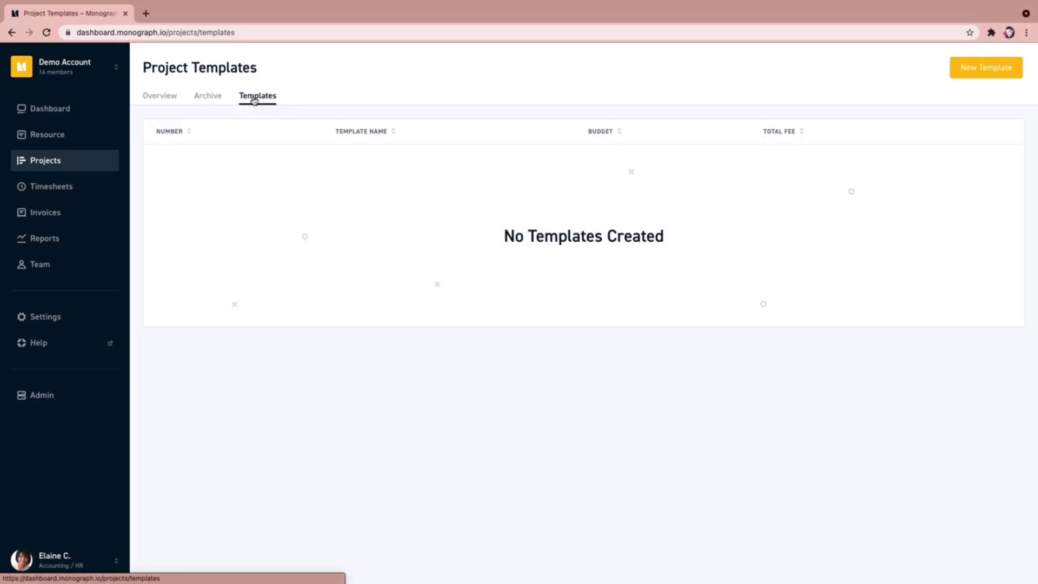
Step: Create a new template named 'Sample Template' with number 1000
{"action": "left_click", "coordinate": [981, 71]}
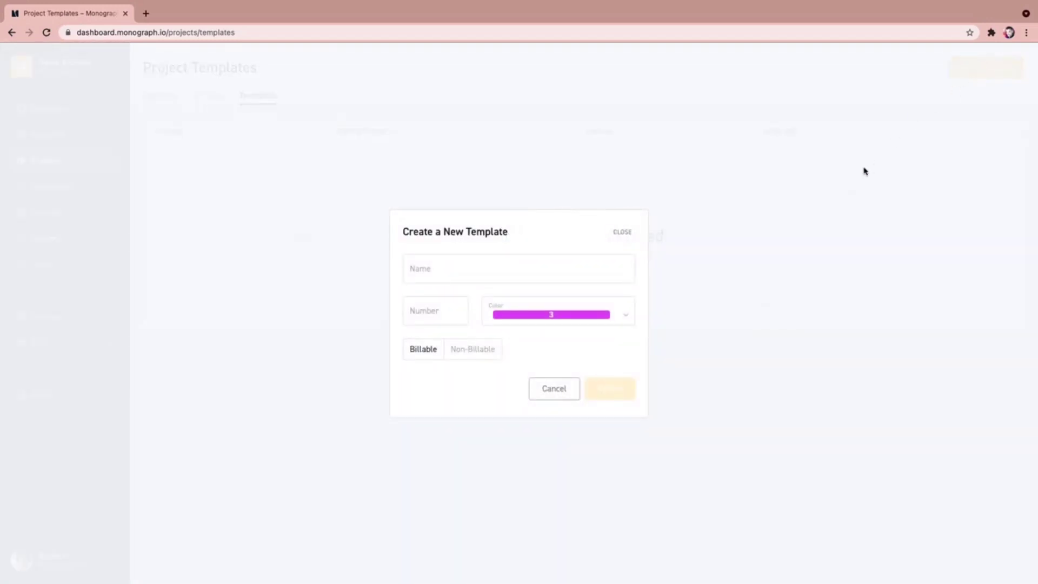
{"action": "left_click", "coordinate": [577, 270]}
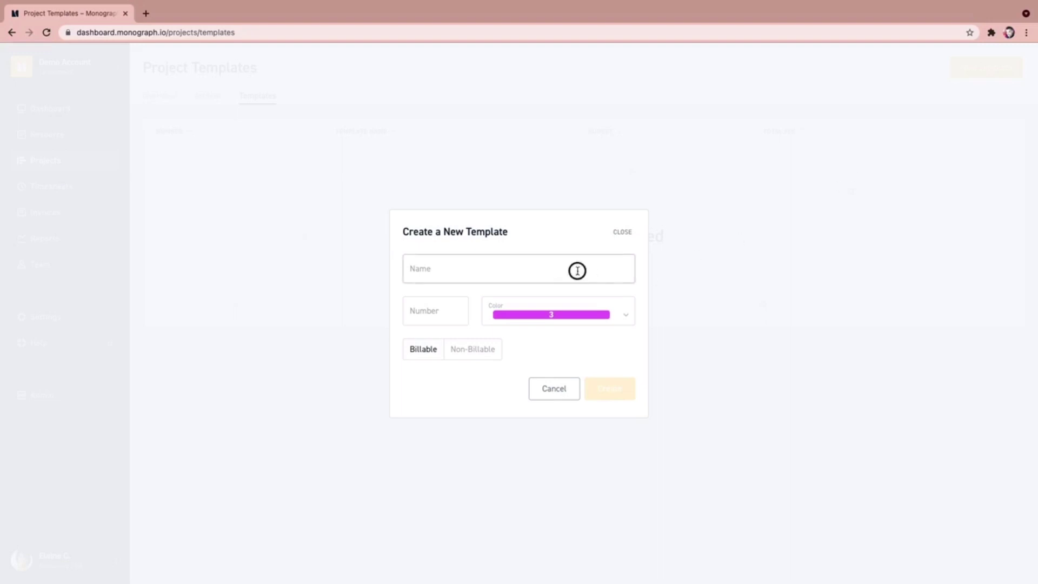
{"action": "type", "text": "Sample "}
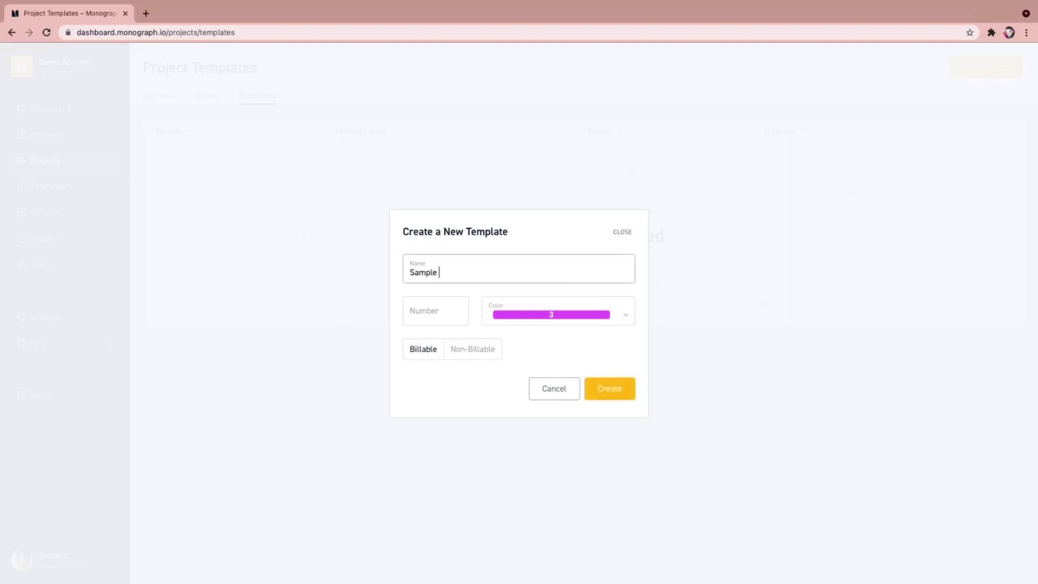
{"action": "type", "text": "Template"}
{"action": "left_click", "coordinate": [459, 308]}
{"action": "type", "text": "1000"}
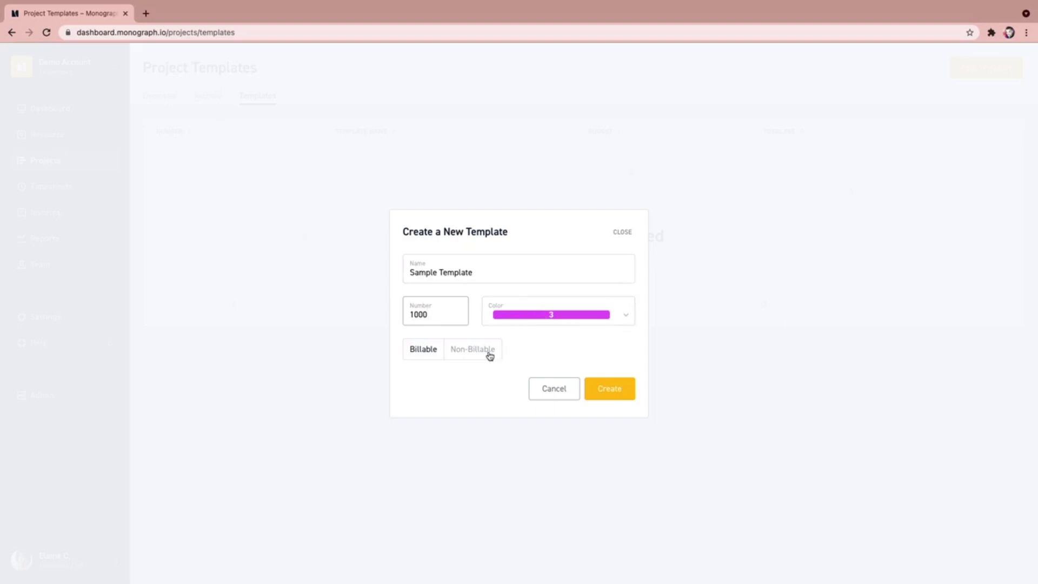
{"action": "left_click", "coordinate": [624, 395]}
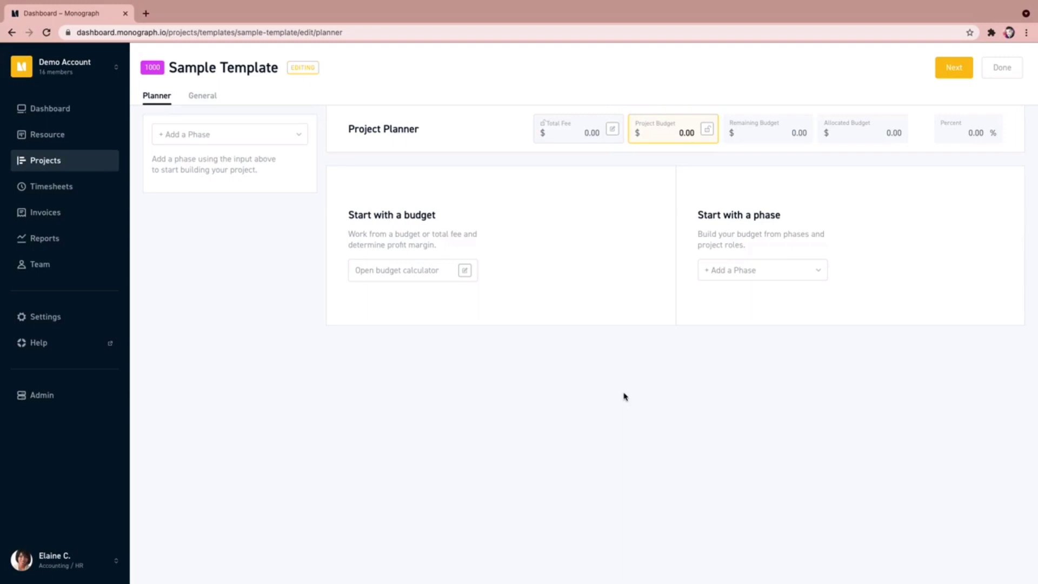
Step: In the budget calculator, enter a 10,000 total fee, lock the project budget, and update
{"action": "left_click", "coordinate": [465, 270]}
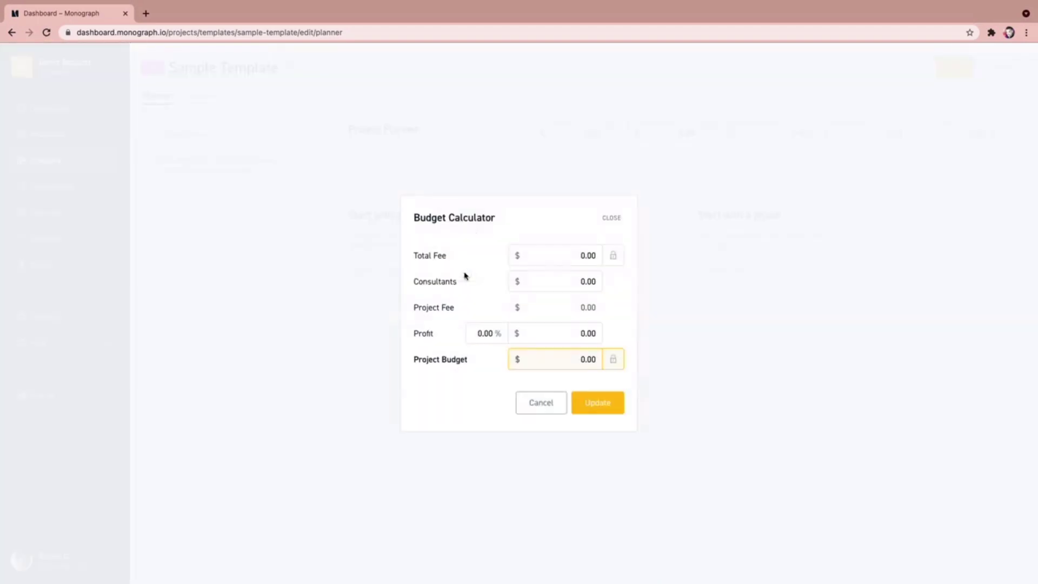
{"action": "left_click", "coordinate": [546, 257]}
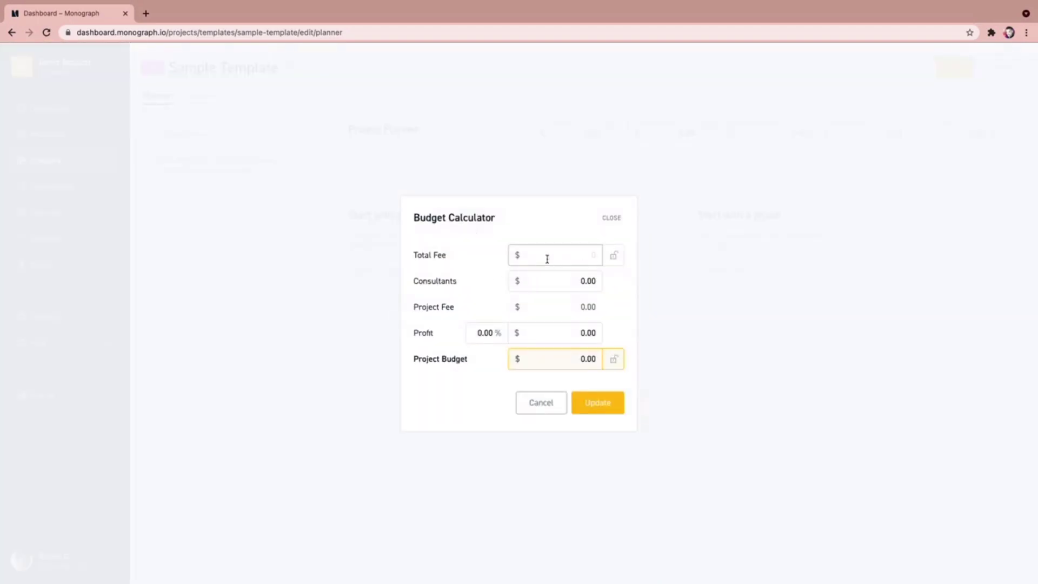
{"action": "type", "text": "10,000"}
{"action": "left_click", "coordinate": [616, 262]}
{"action": "left_click", "coordinate": [612, 361]}
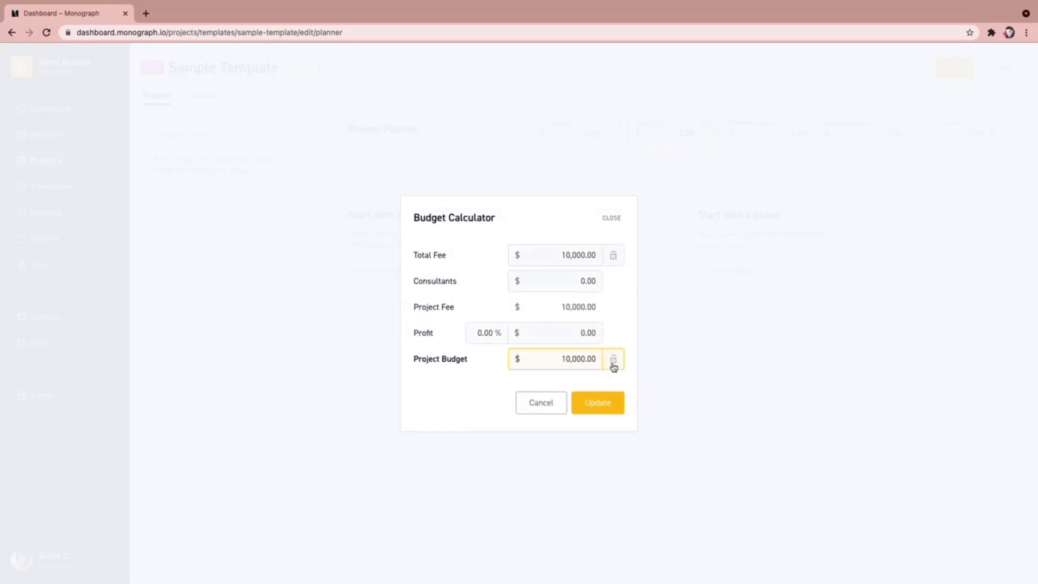
{"action": "left_click", "coordinate": [596, 405]}
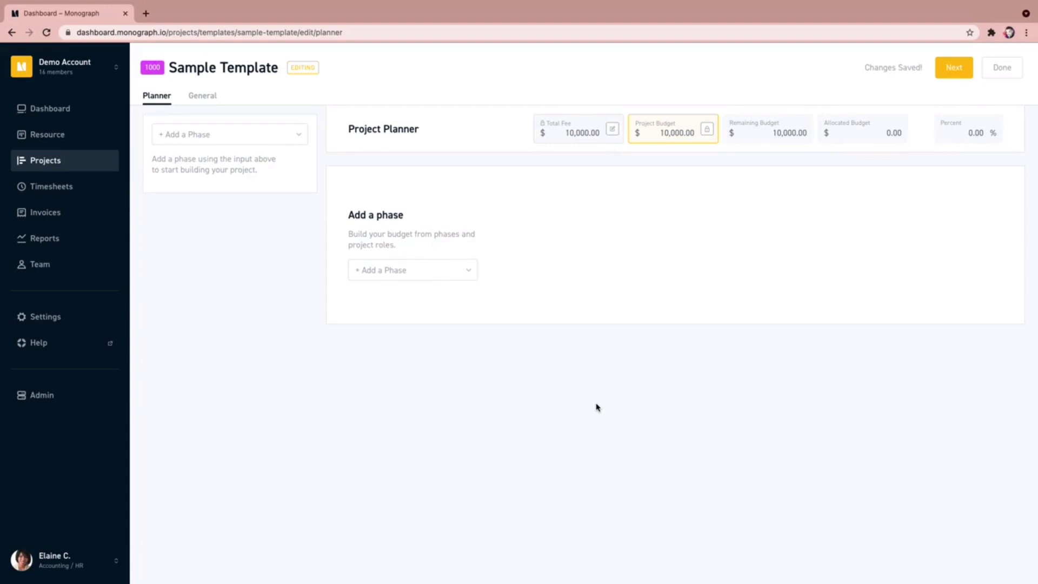
Step: Add a Pre-Design phase with an assigned Project Architect role, then go to the Dashboard
{"action": "left_click", "coordinate": [397, 269]}
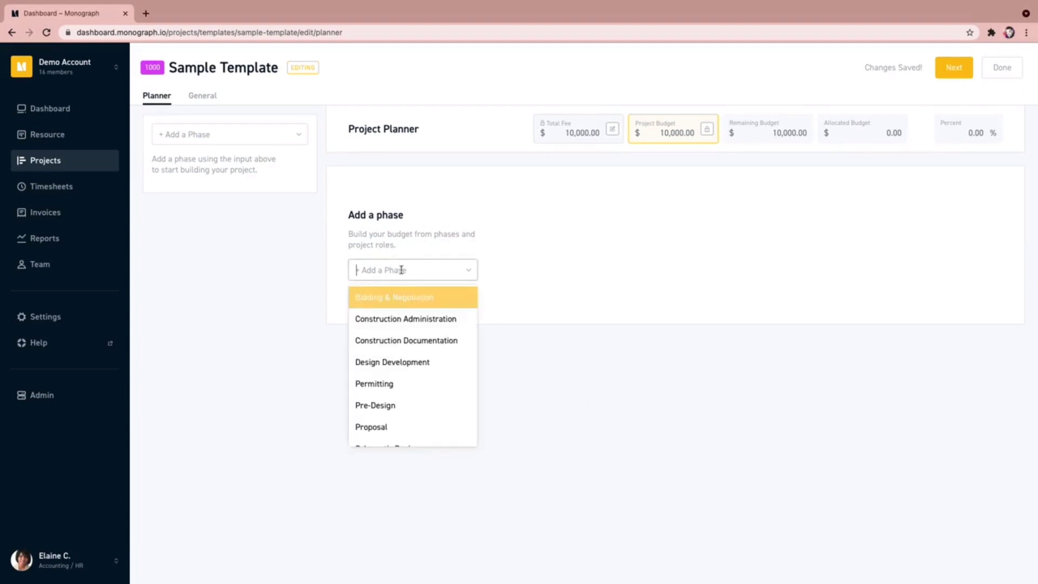
{"action": "left_click", "coordinate": [408, 407]}
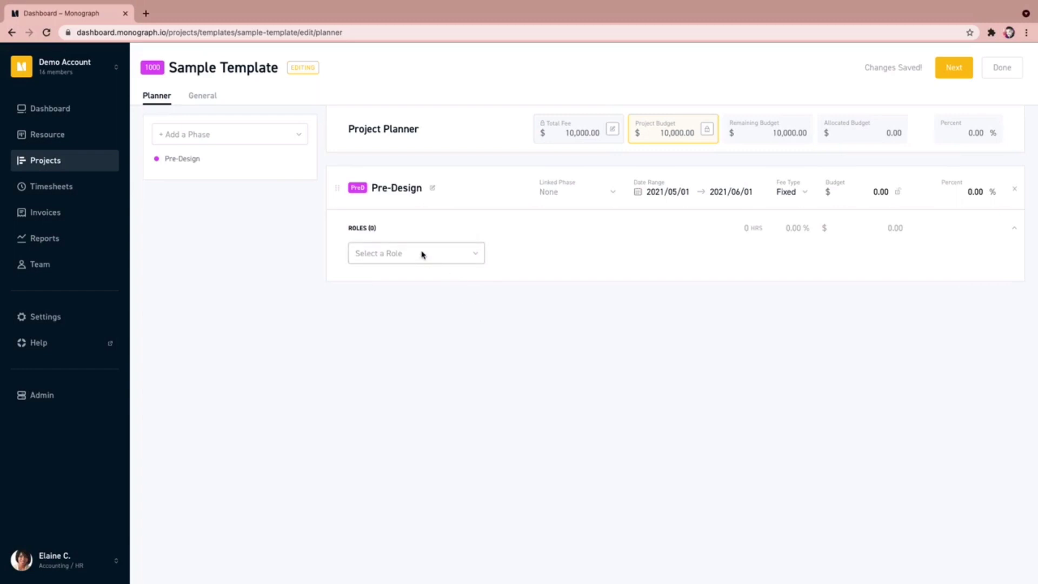
{"action": "left_click", "coordinate": [422, 253]}
{"action": "left_click", "coordinate": [423, 343]}
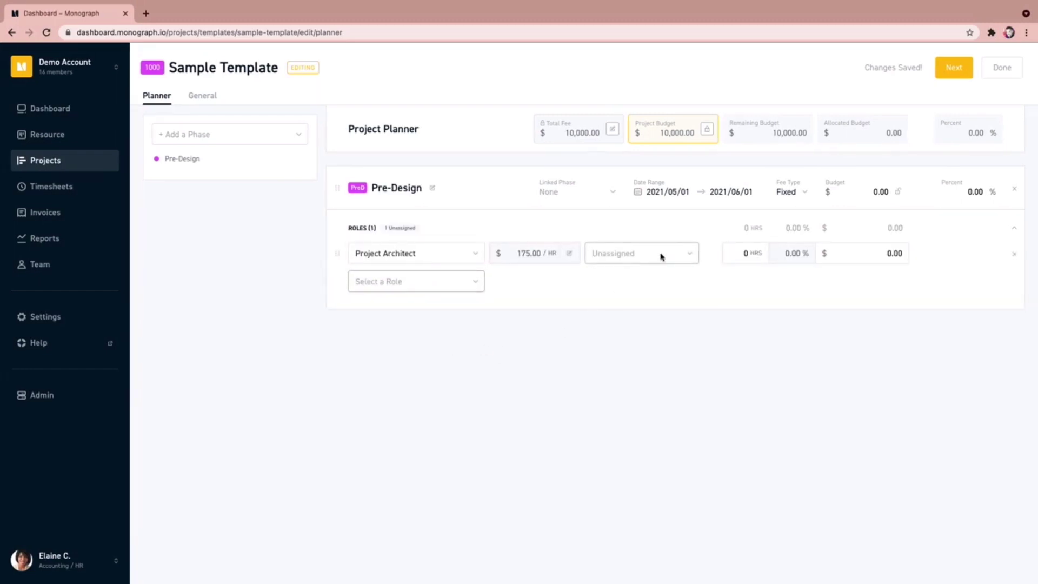
{"action": "left_click", "coordinate": [662, 253]}
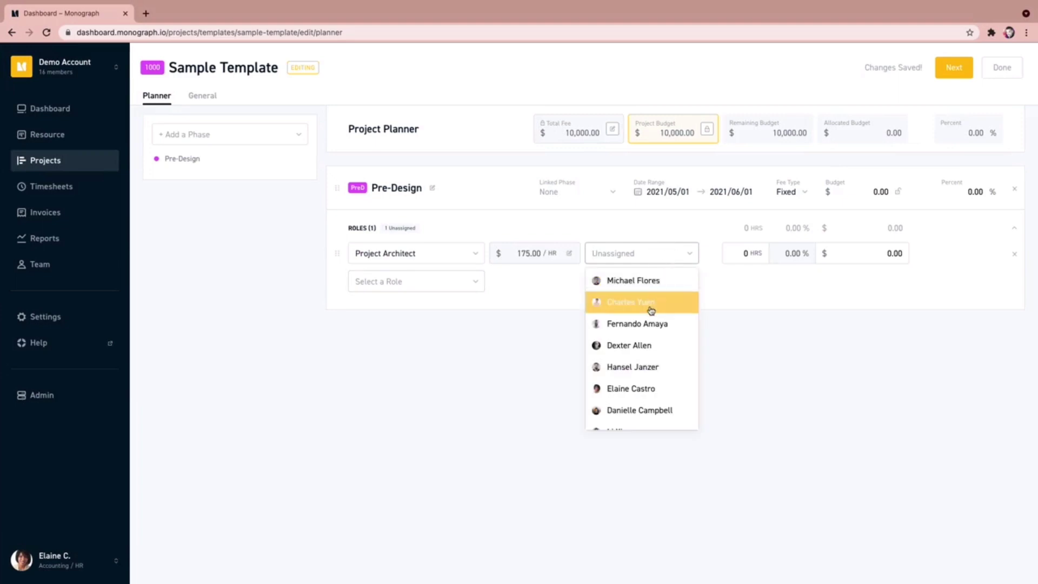
{"action": "left_click", "coordinate": [649, 306]}
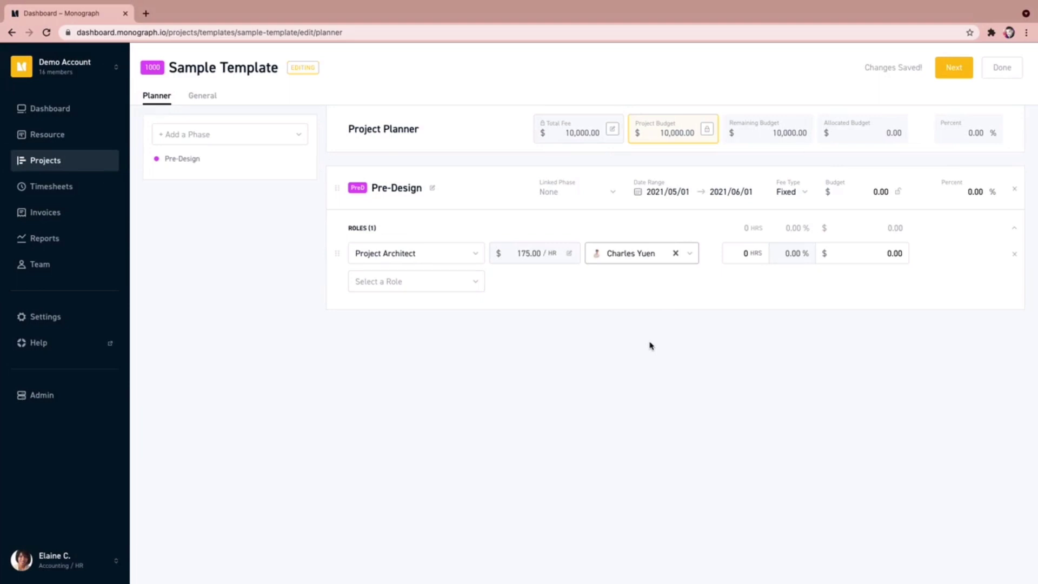
{"action": "left_click", "coordinate": [36, 110]}
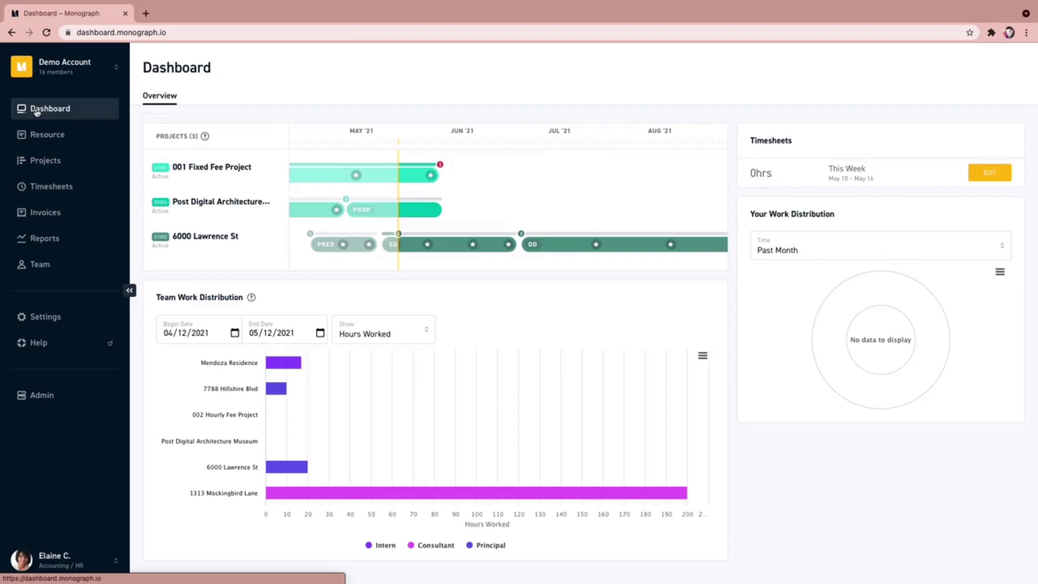
Step: Start a new project 'Mendoza Ave', number 100, based on Sample Template
{"action": "left_click", "coordinate": [51, 163]}
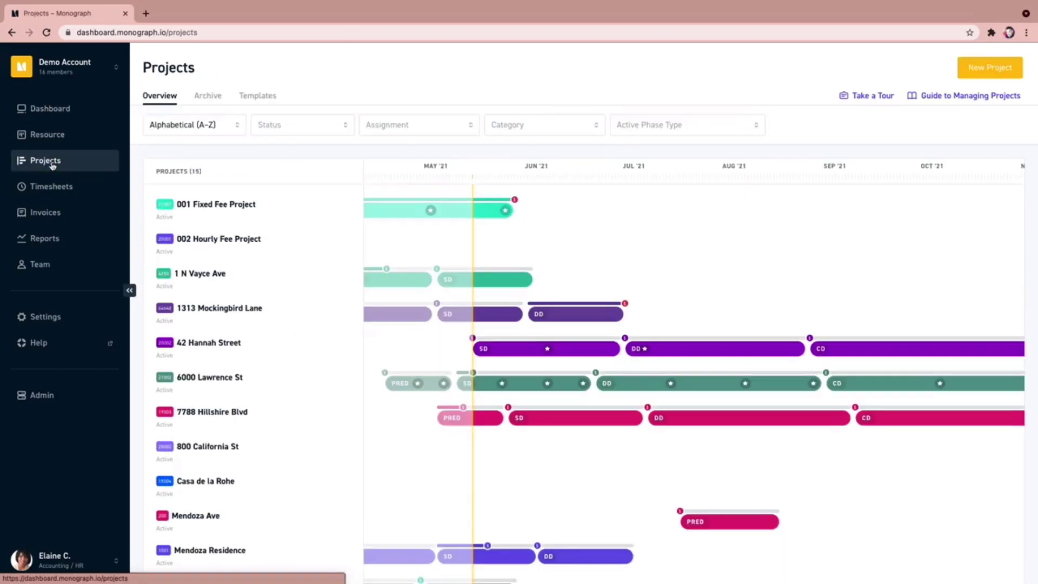
{"action": "left_click", "coordinate": [1003, 70]}
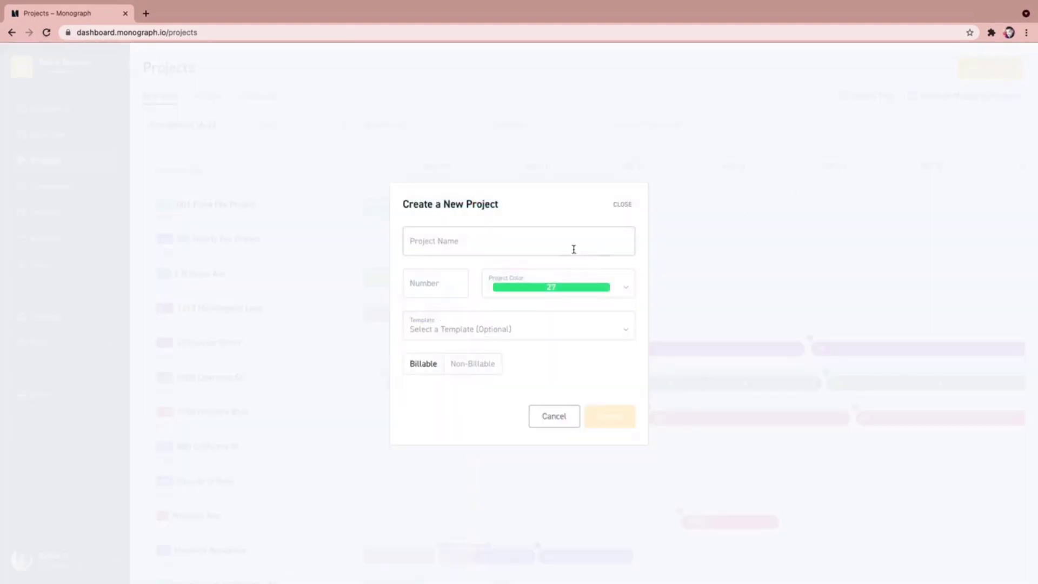
{"action": "left_click", "coordinate": [574, 249]}
{"action": "type", "text": "Men"}
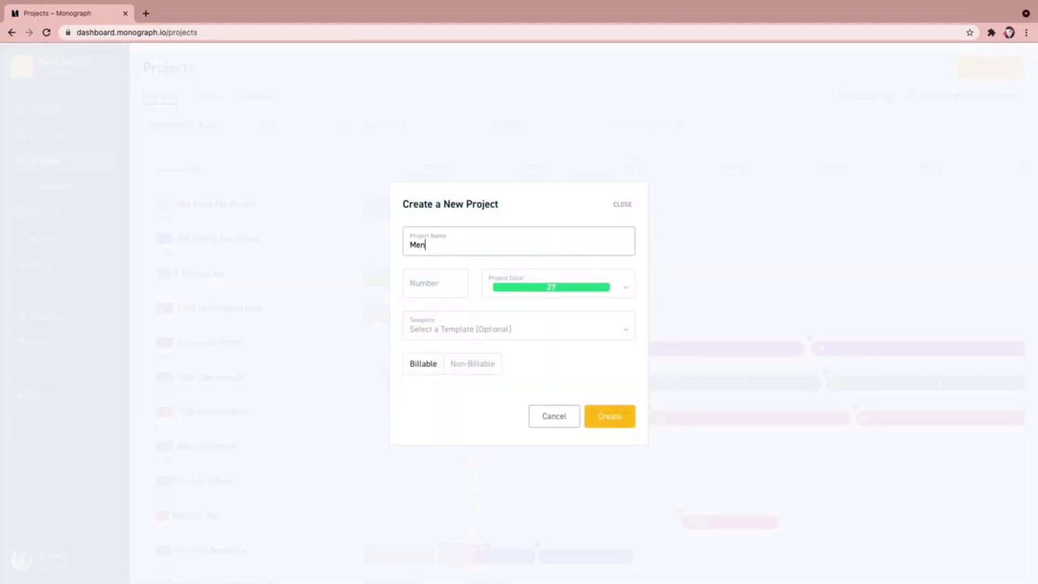
{"action": "type", "text": "doza Ave"}
{"action": "key", "text": "Tab"}
{"action": "type", "text": "100"}
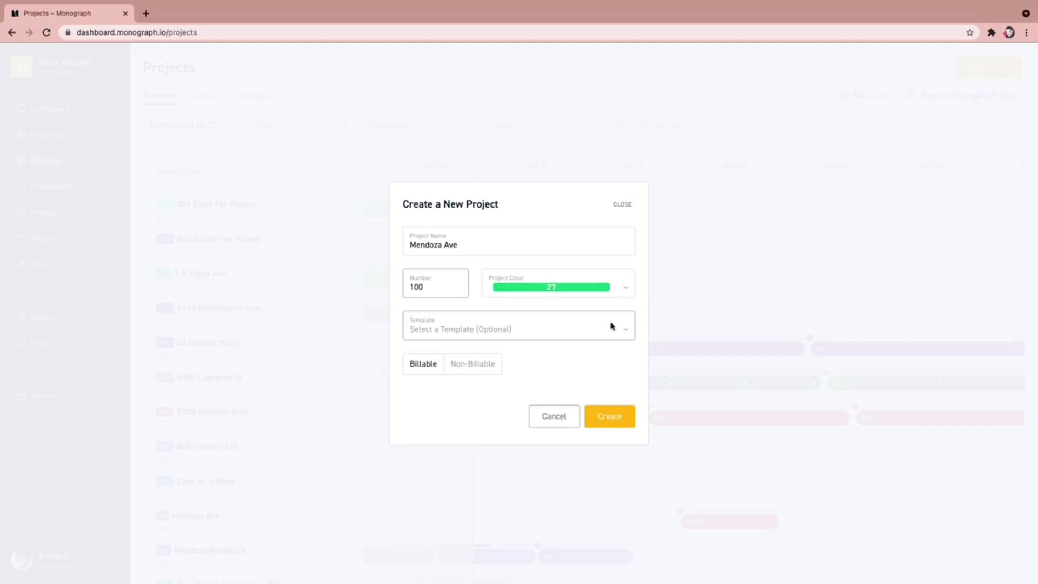
{"action": "left_click", "coordinate": [611, 326]}
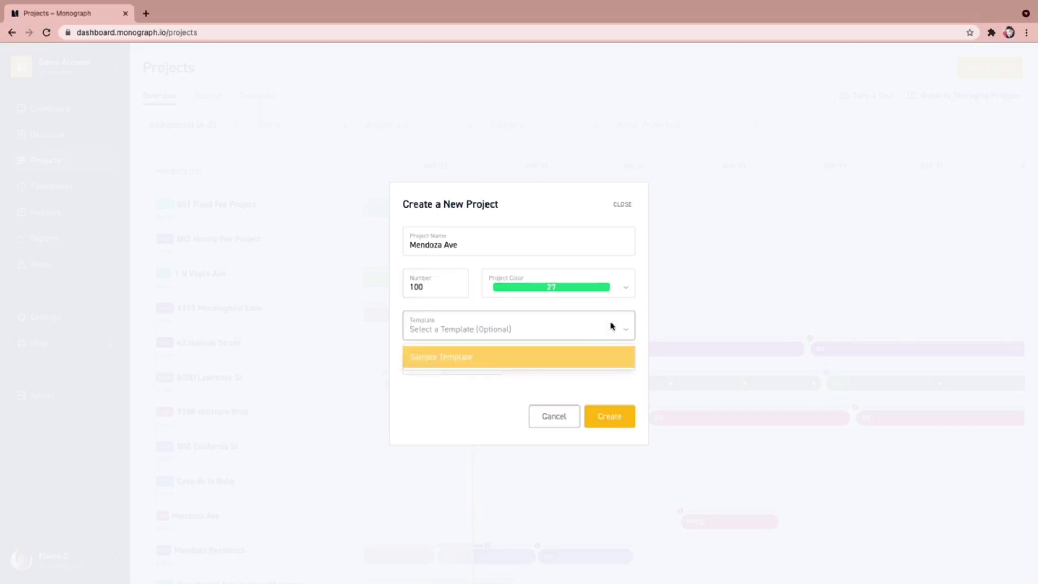
{"action": "left_click", "coordinate": [581, 363]}
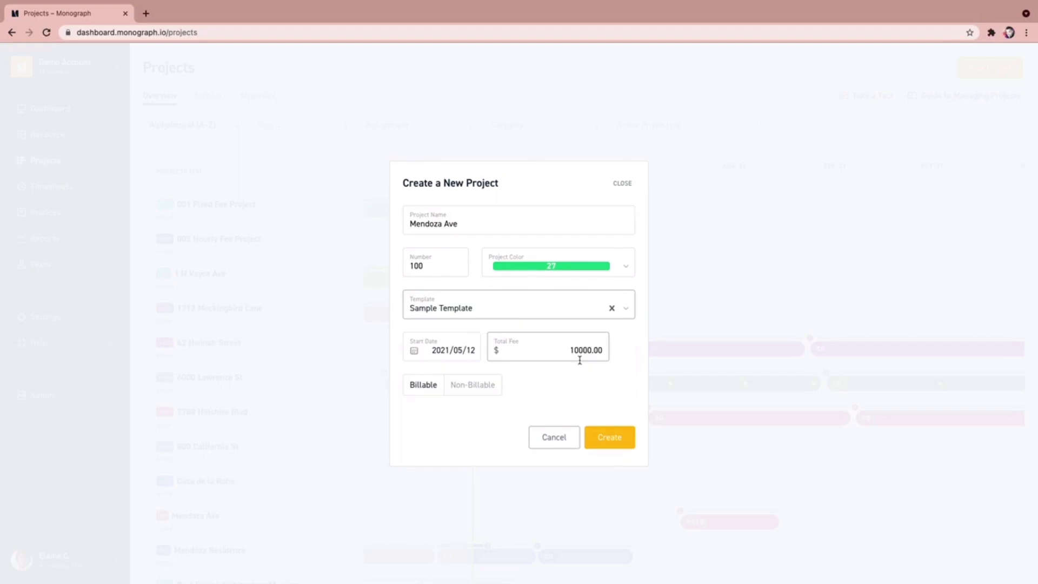
Step: Set the start date to July 15, 2021 and create the project
{"action": "left_click", "coordinate": [462, 351]}
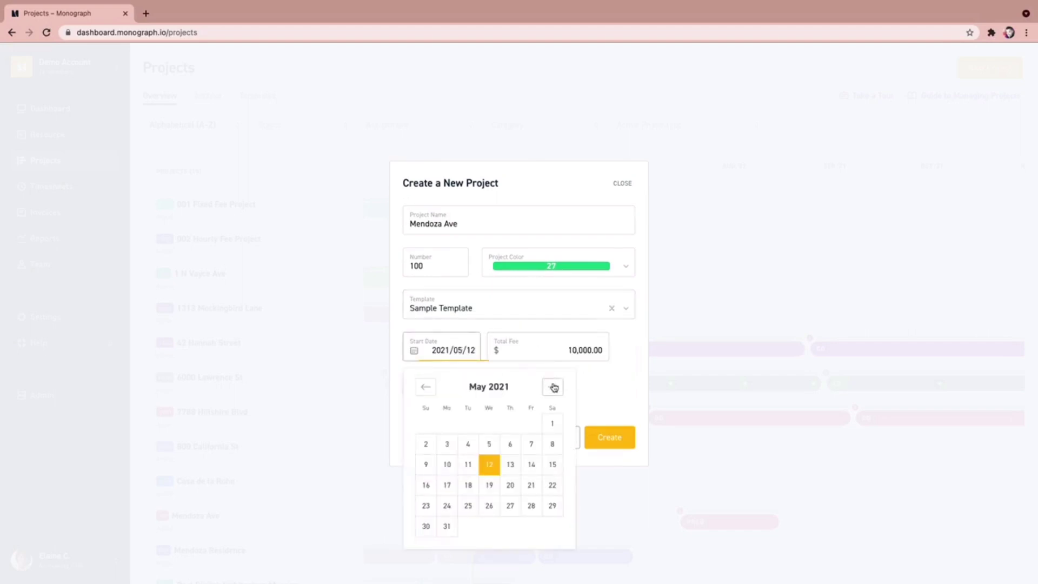
{"action": "left_click", "coordinate": [552, 386]}
{"action": "left_click", "coordinate": [552, 386]}
{"action": "left_click", "coordinate": [511, 463]}
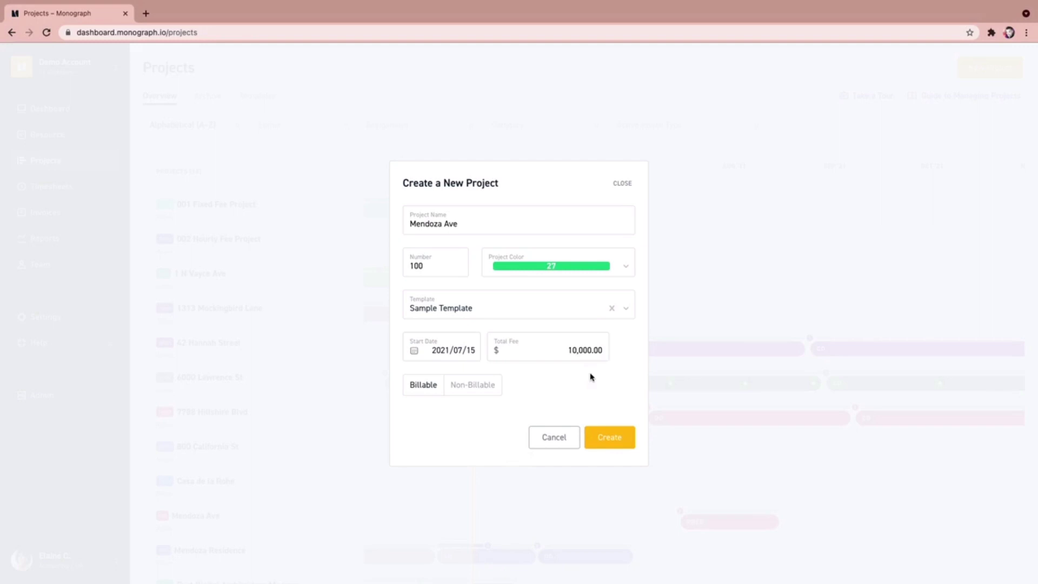
{"action": "left_click", "coordinate": [606, 435]}
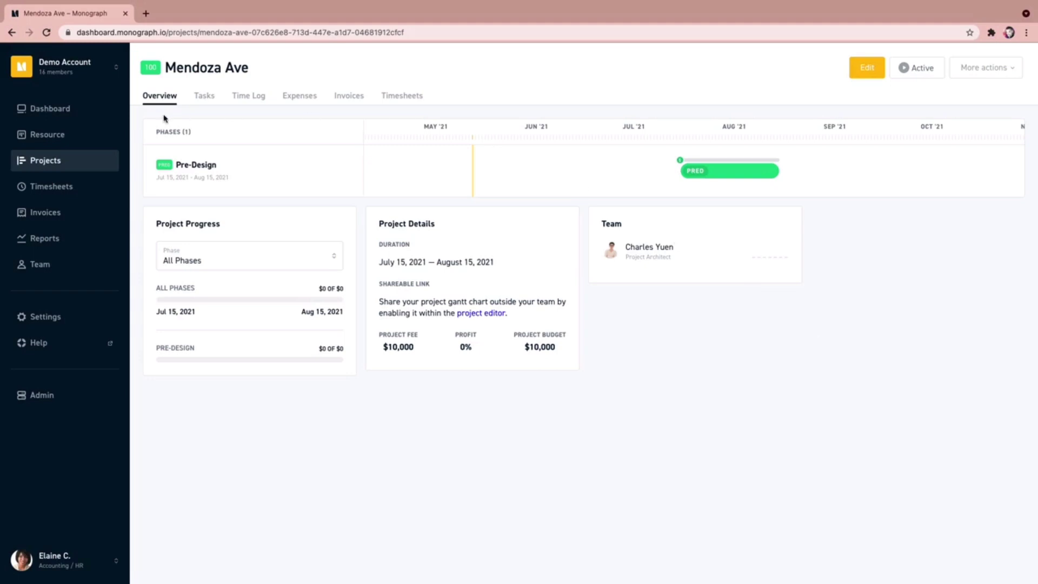
Step: Return to the Projects overview, which now lists Mendoza Ave among 16 projects
{"action": "left_click", "coordinate": [44, 167]}
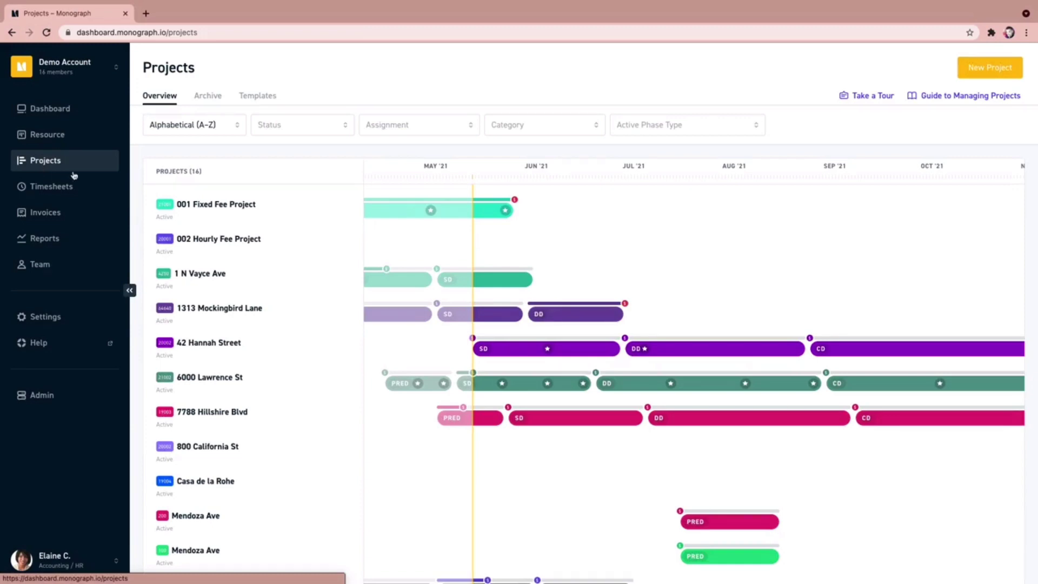
{"action": "left_click", "coordinate": [210, 343]}
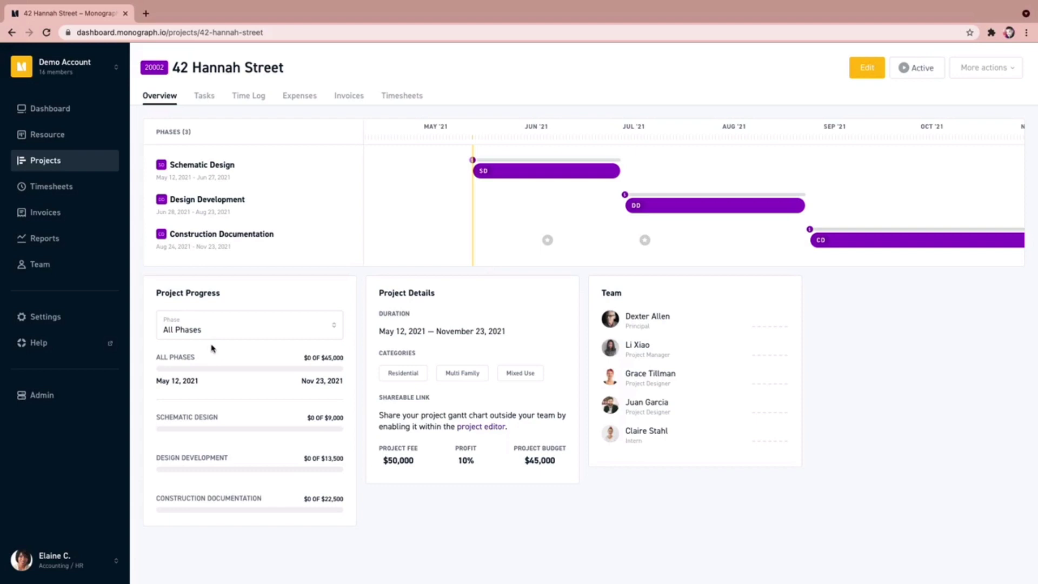
{"action": "left_click", "coordinate": [982, 70]}
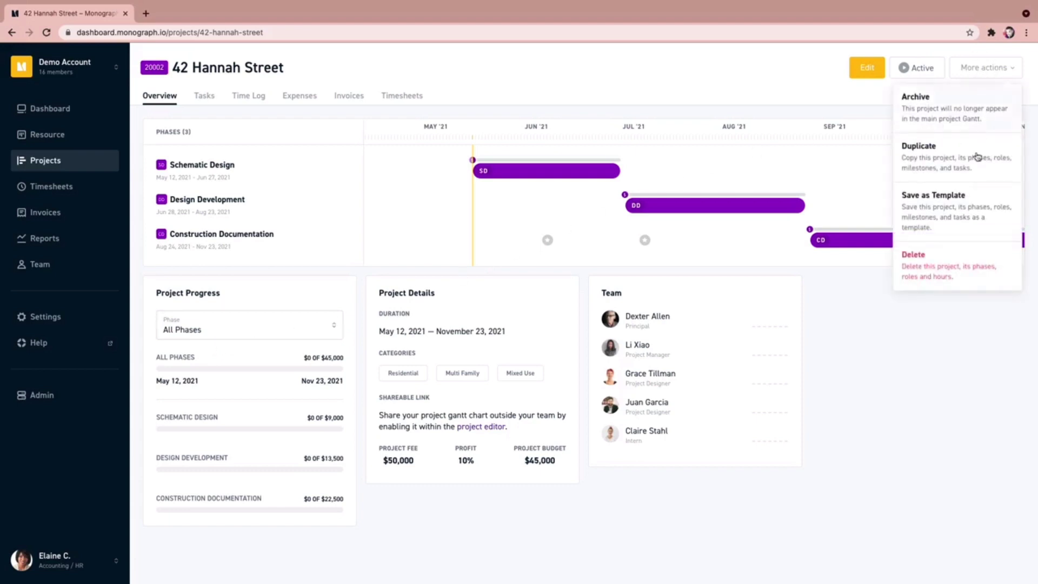
{"action": "left_click", "coordinate": [965, 208]}
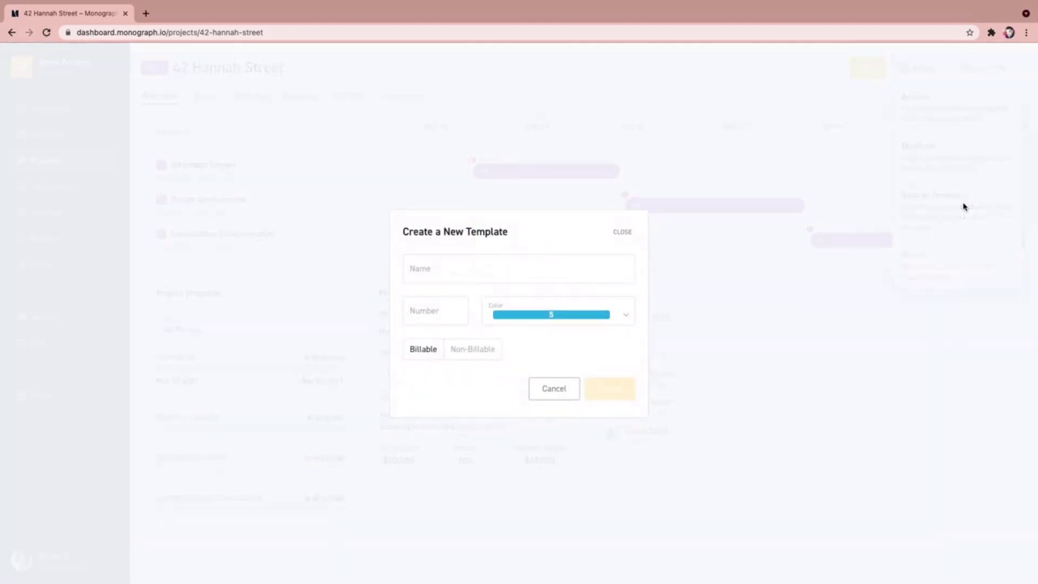
{"action": "left_click", "coordinate": [550, 270]}
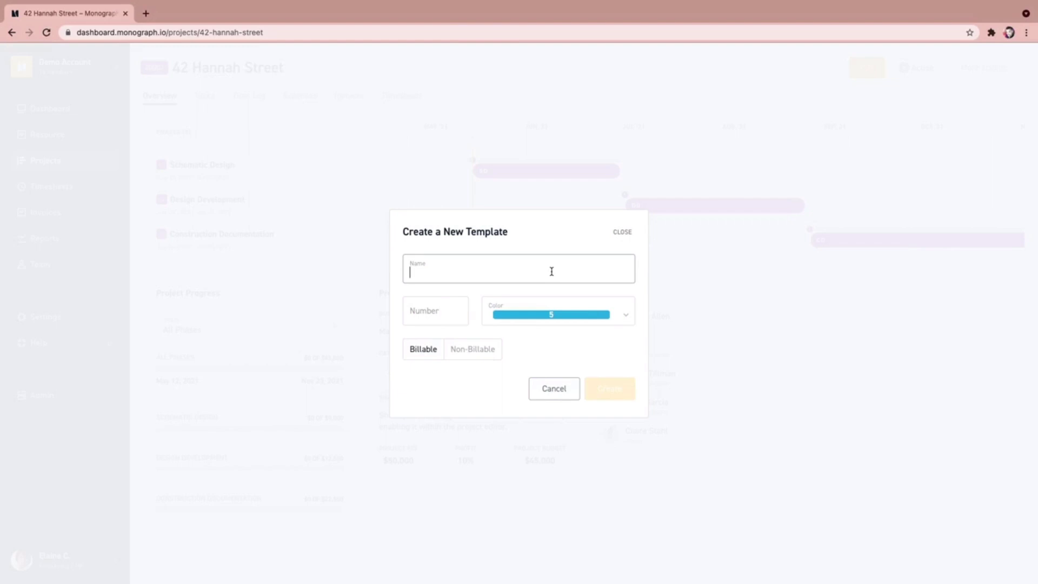
{"action": "type", "text": "5"}
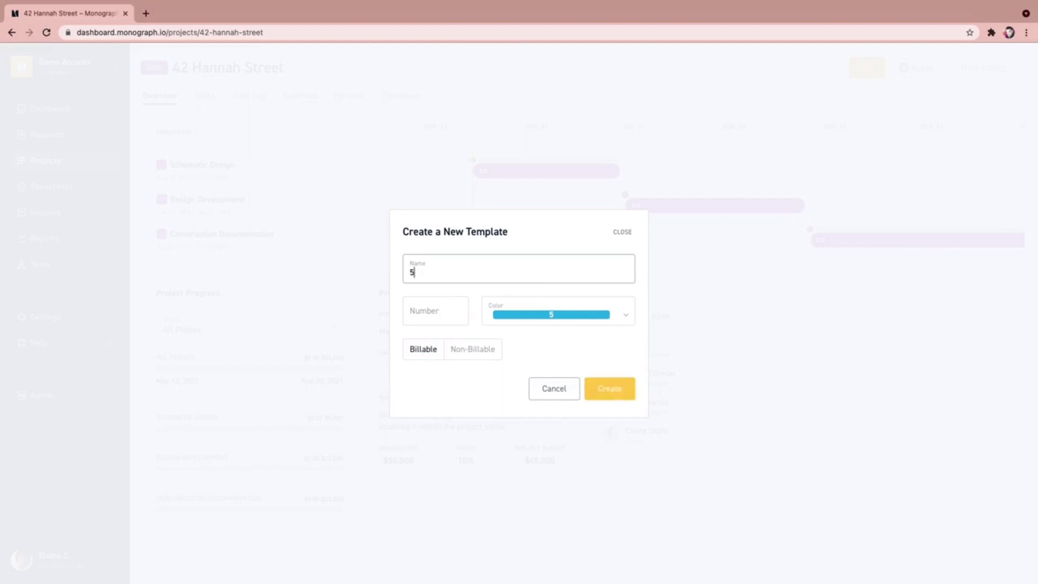
{"action": "type", "text": "0K Bud"}
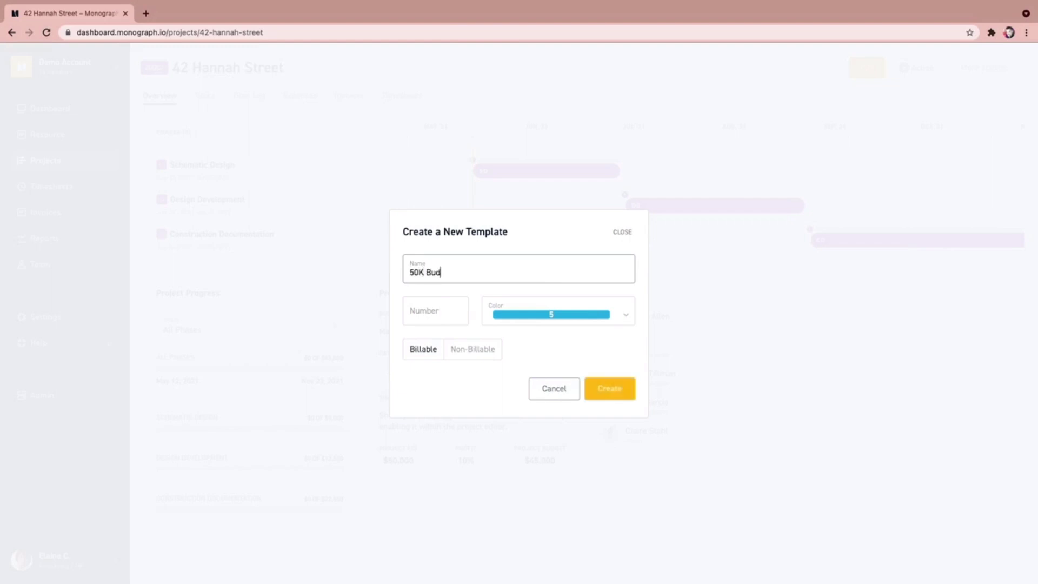
{"action": "type", "text": "get Temp"}
{"action": "key", "text": "BackSpace"}
{"action": "type", "text": "mplate"}
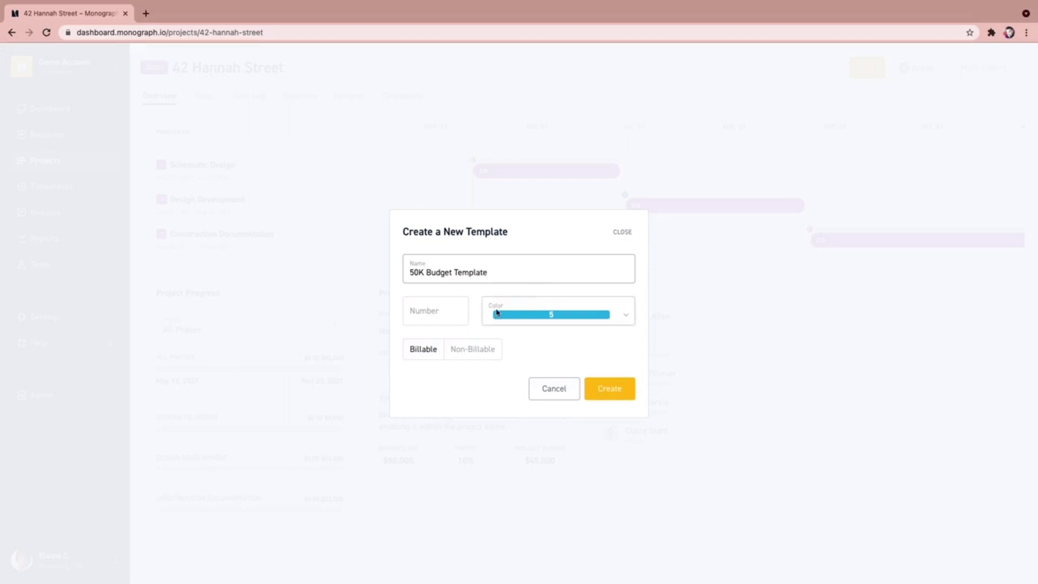
{"action": "key", "text": "Tab"}
{"action": "type", "text": "100"}
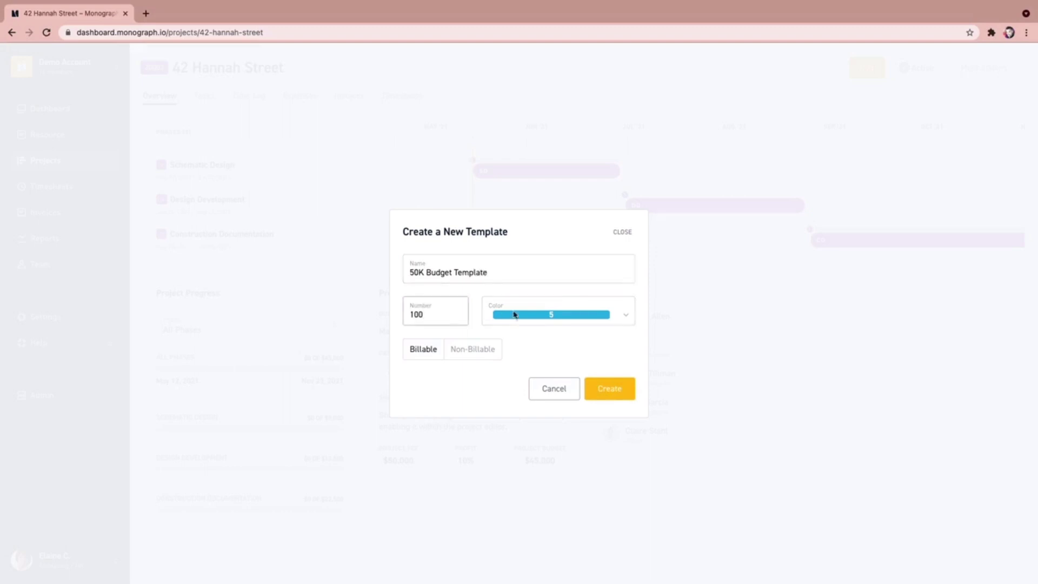
{"action": "left_click", "coordinate": [612, 396]}
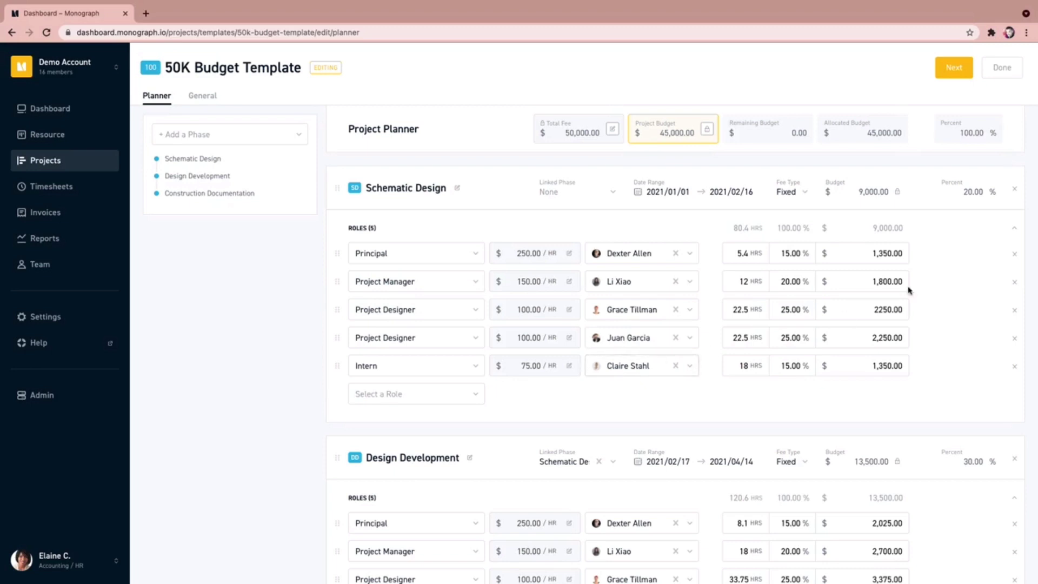
Step: Finish editing the 50K Budget Template planner and view its Overview page
{"action": "left_click", "coordinate": [1001, 67]}
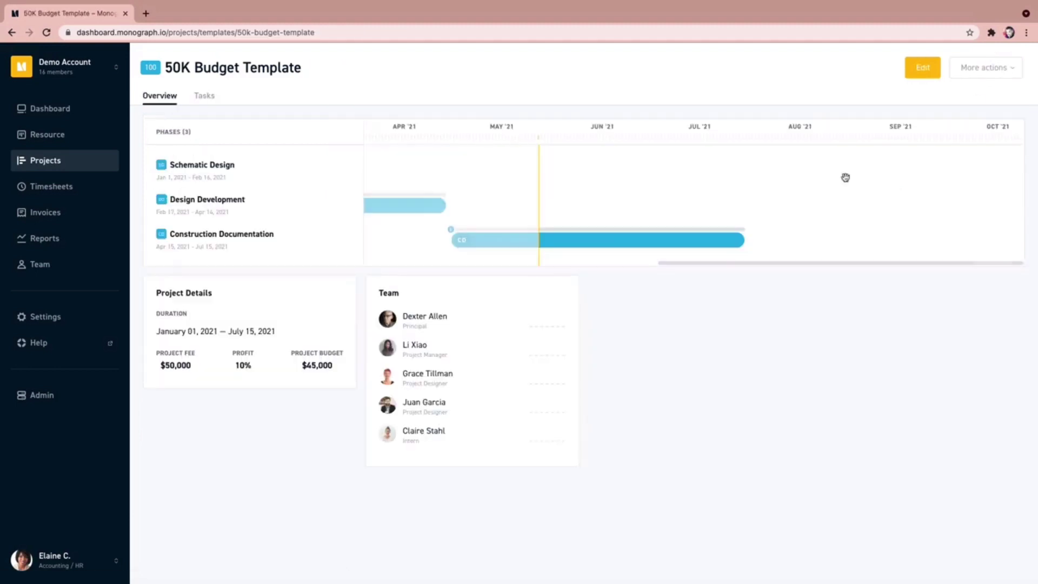